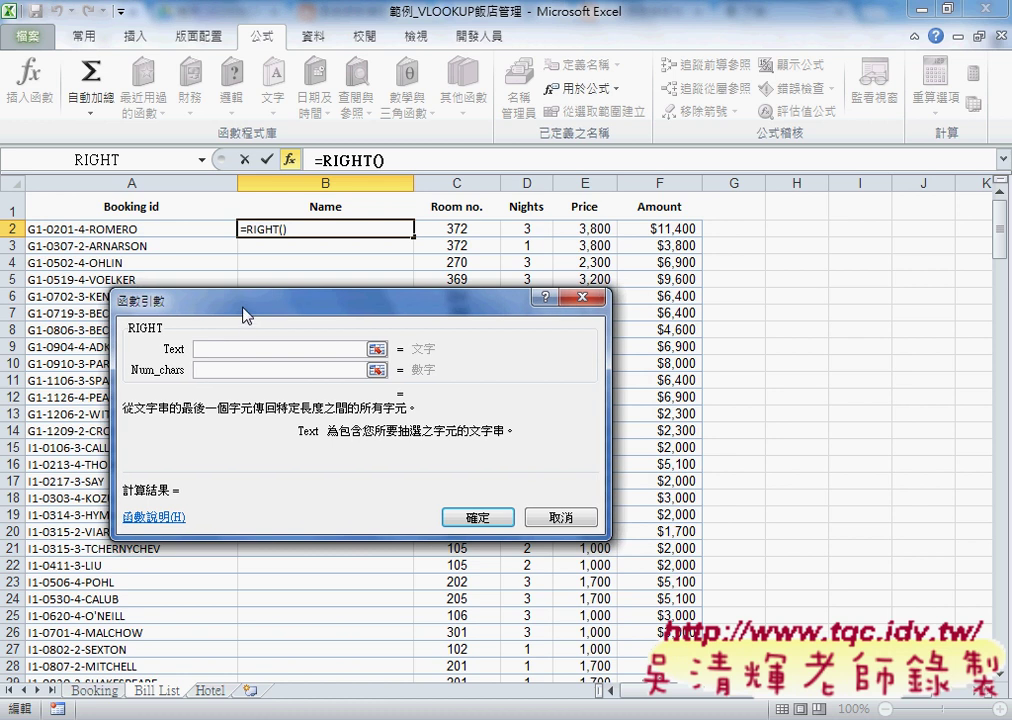
# Enter =RIGHT(A2,6) in B2, fill it down the Name column, and reselect B2.
pyautogui.click(120, 228)
pyautogui.click(222, 370)
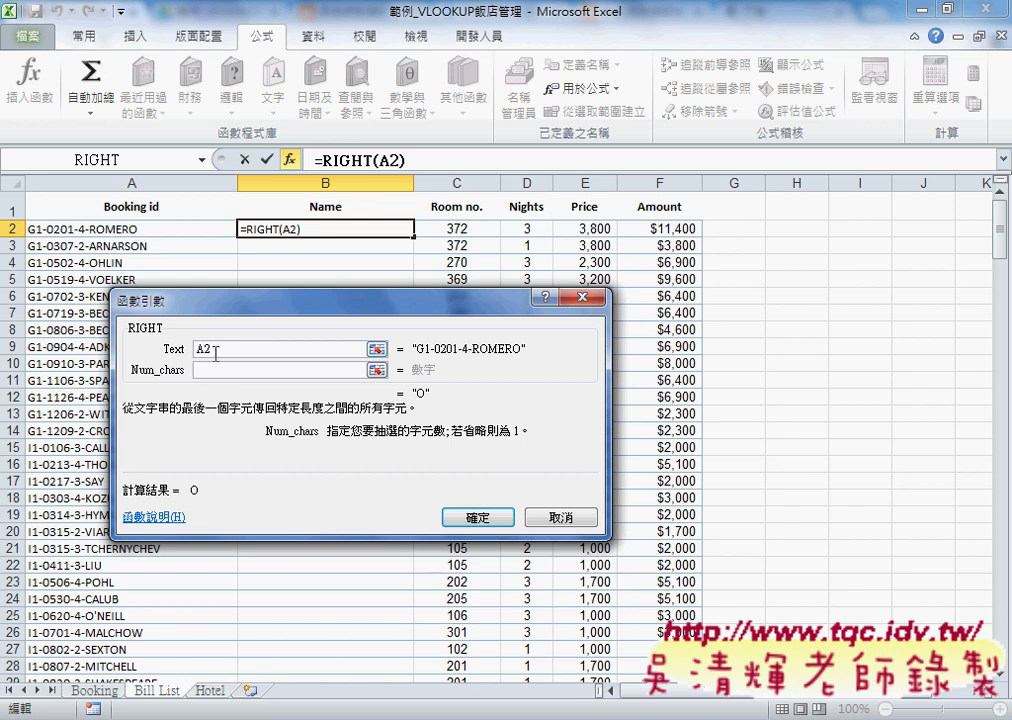
pyautogui.write('6')
pyautogui.click(470, 516)
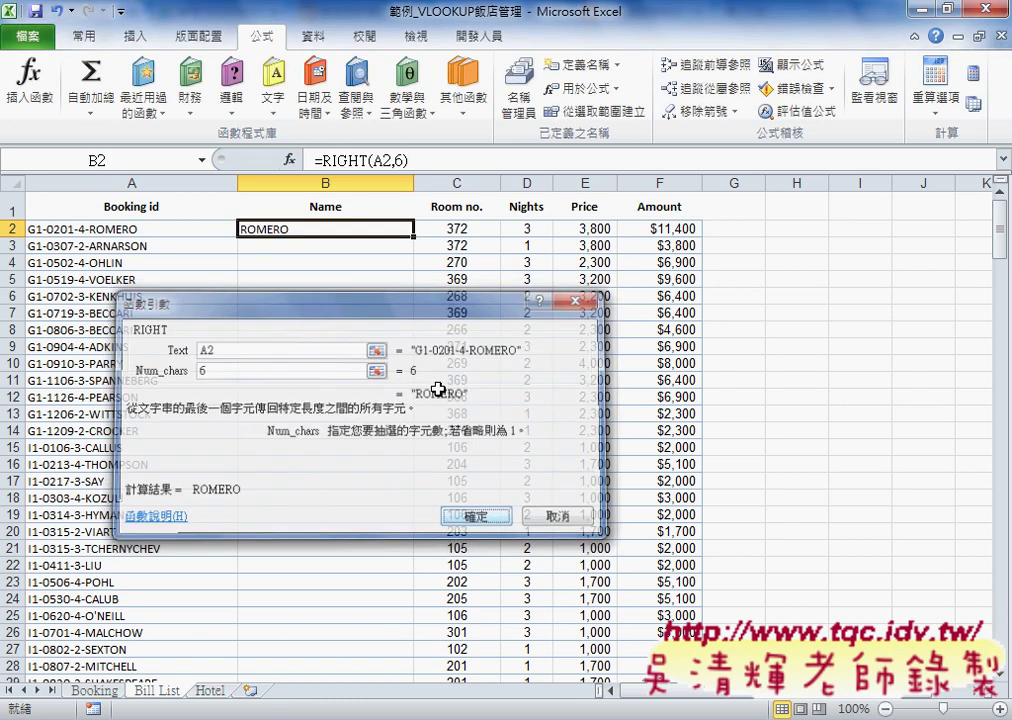
pyautogui.doubleClick(414, 237)
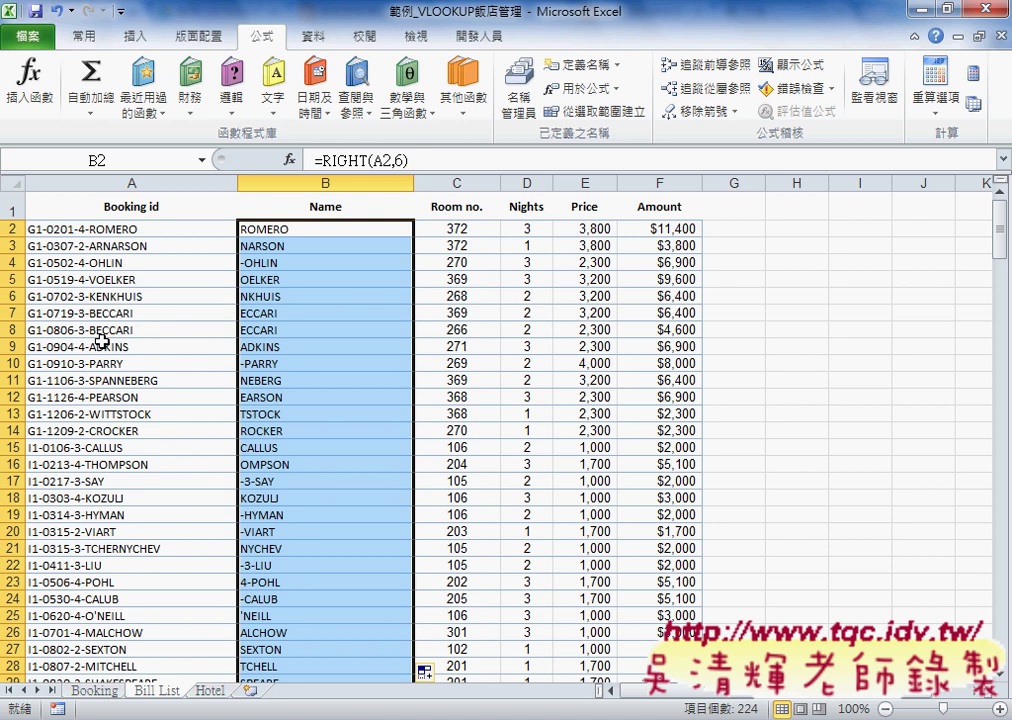
pyautogui.click(287, 230)
# Reopen B2's RIGHT arguments and rewrite Num_chars as LEN(A2)-10.
pyautogui.click(340, 160)
pyautogui.click(289, 159)
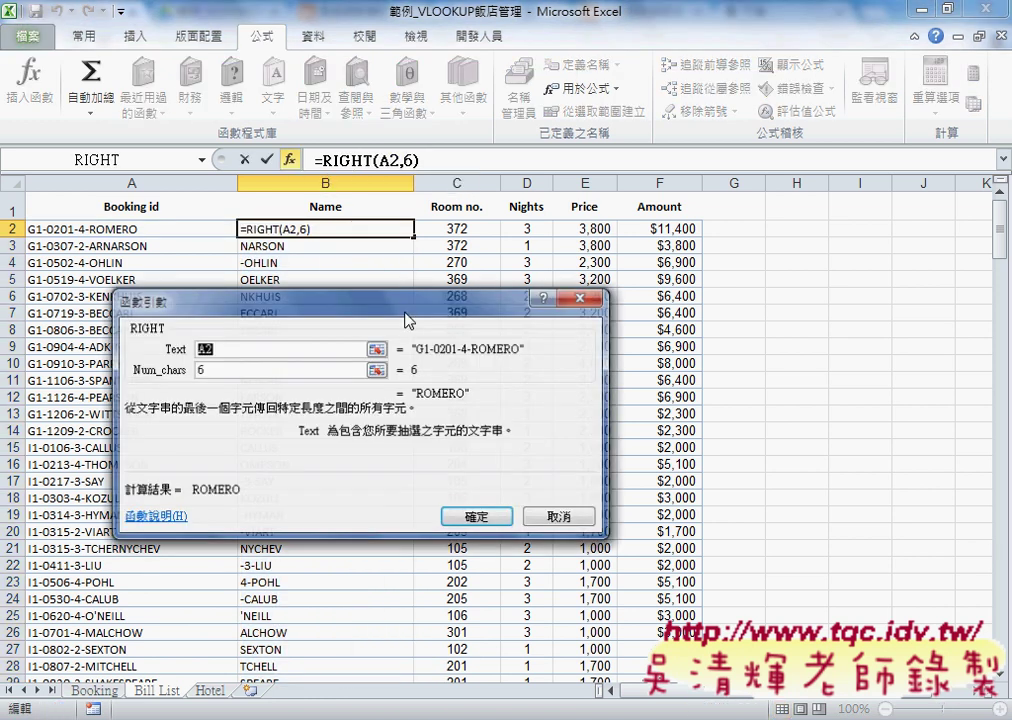
pyautogui.moveTo(407, 320); pyautogui.dragTo(576, 335)
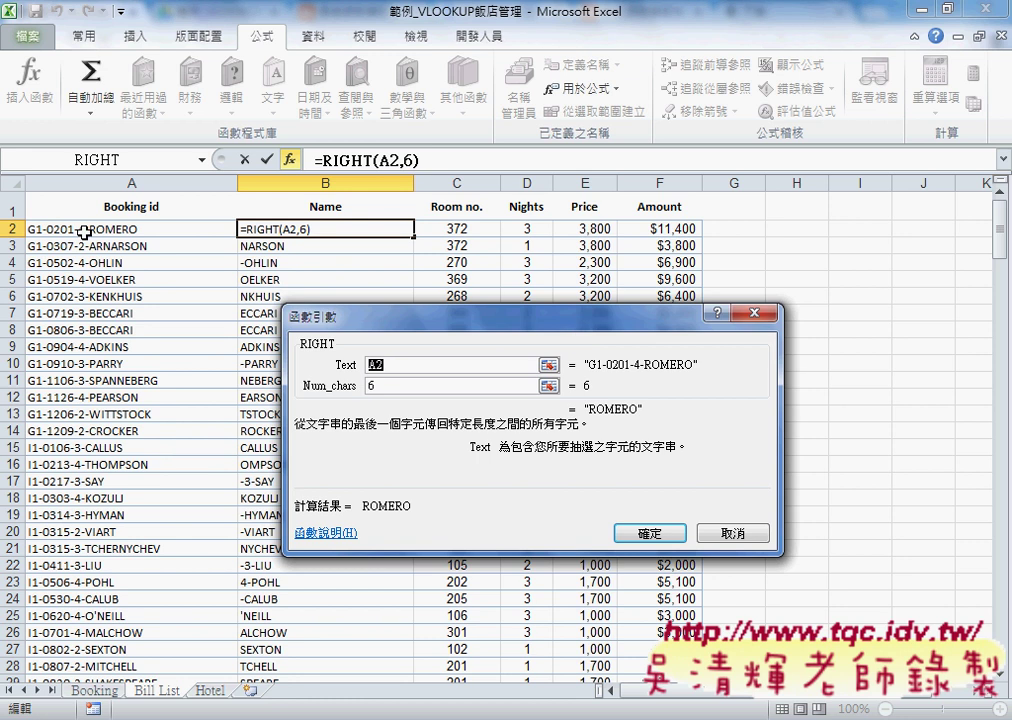
pyautogui.click(380, 386)
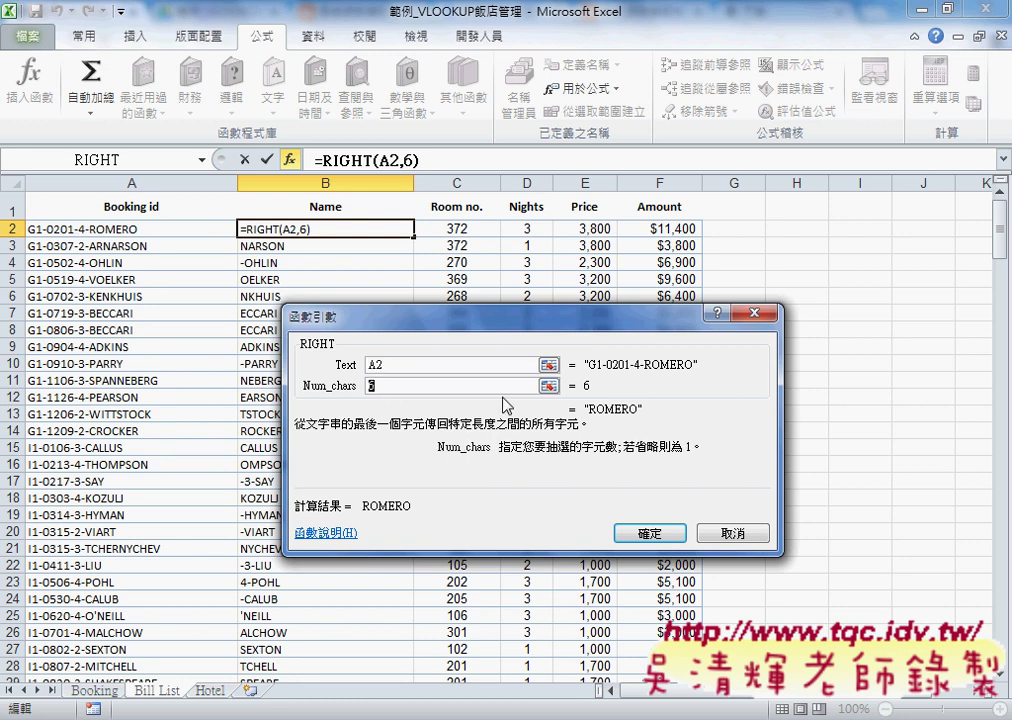
pyautogui.write('l')
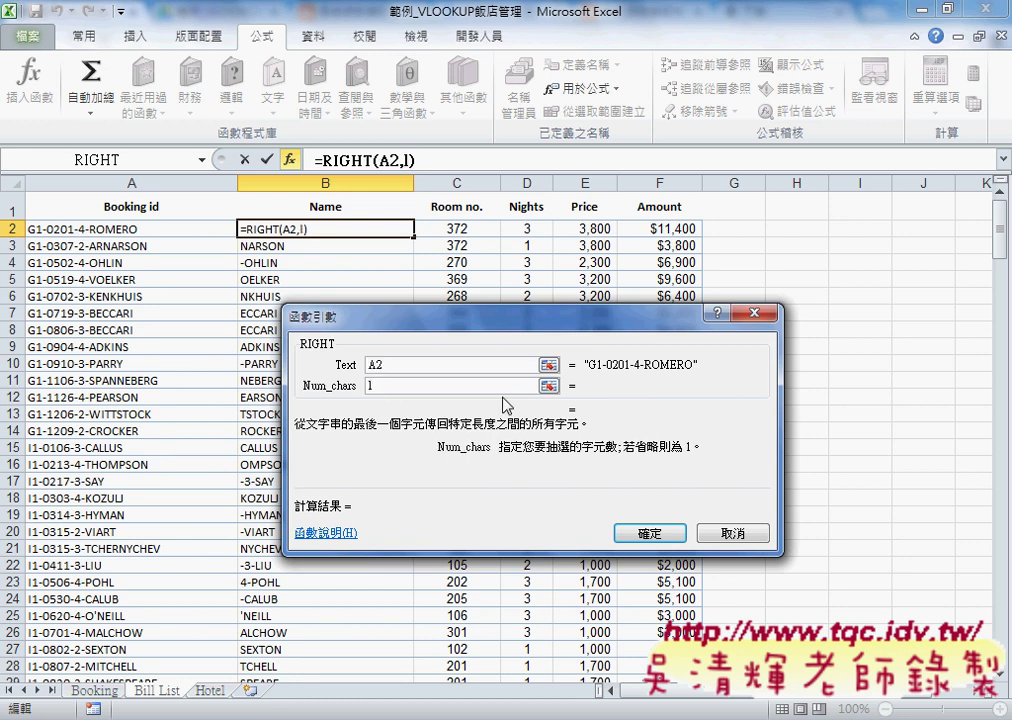
pyautogui.write('en(')
pyautogui.click(135, 229)
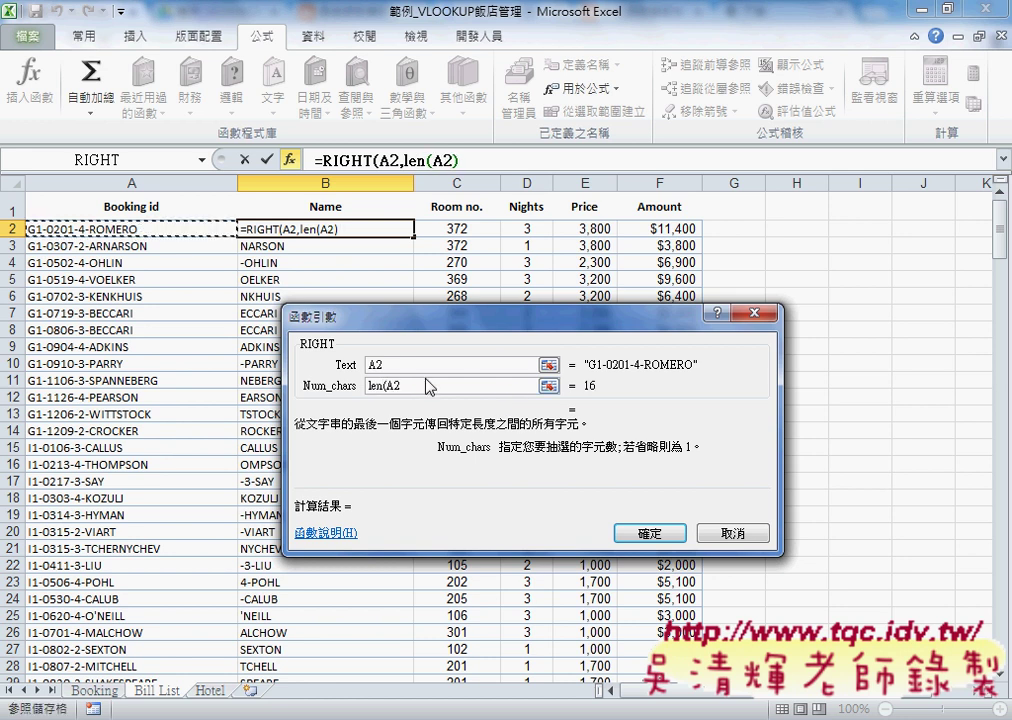
pyautogui.write(')')
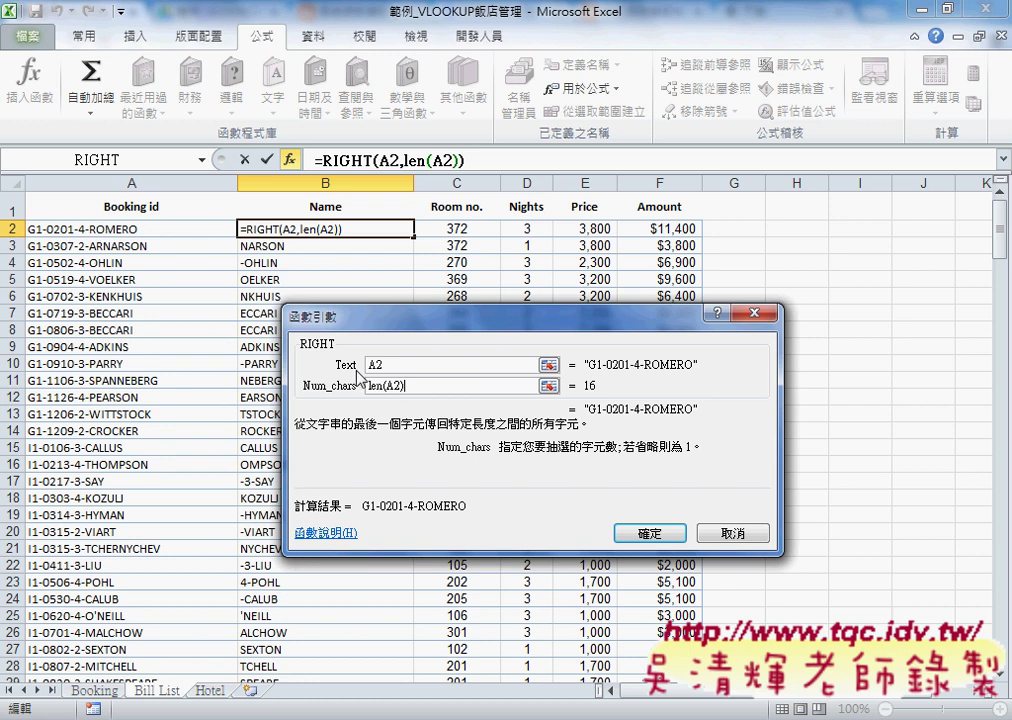
pyautogui.click(436, 386)
pyautogui.write('-')
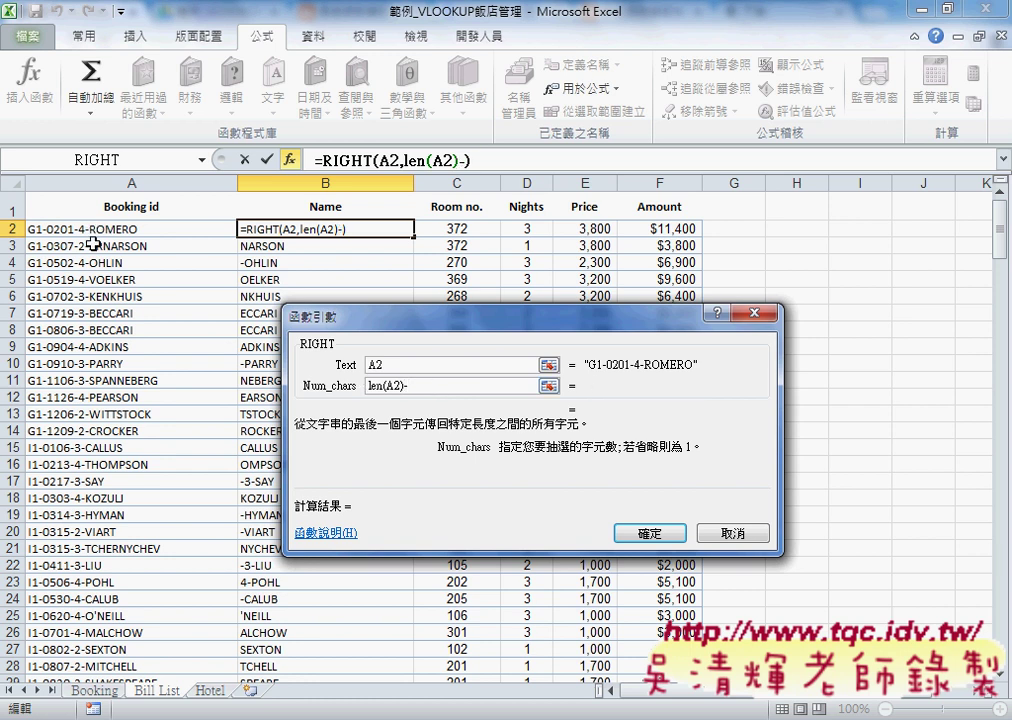
pyautogui.write('10')
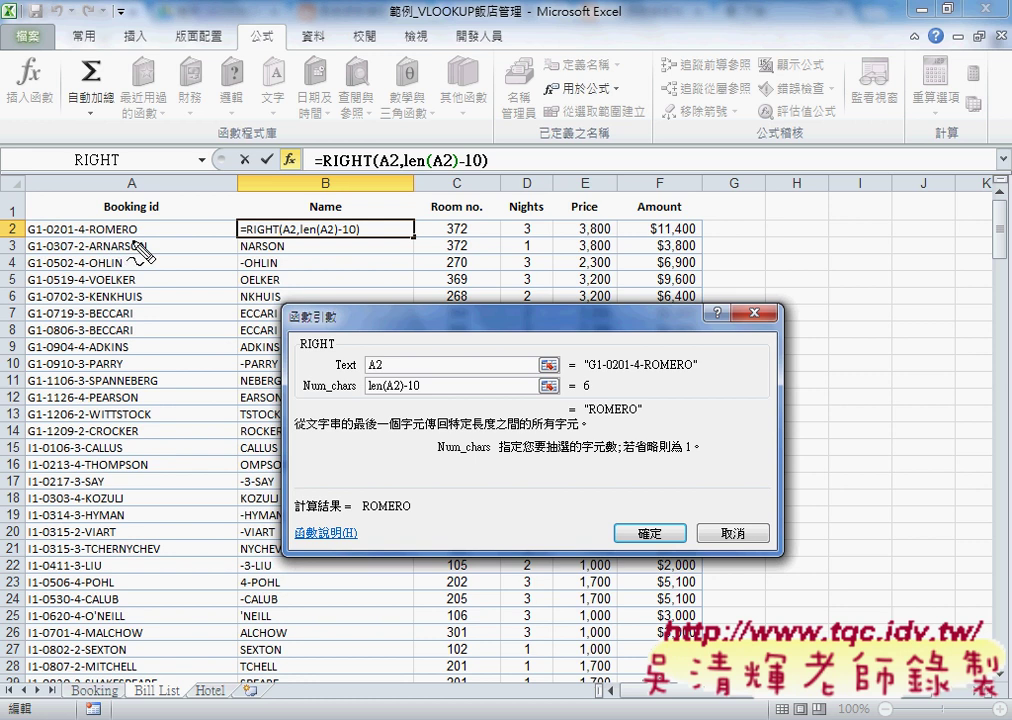
# Commit =RIGHT(A2,LEN(A2)-10) in B2 so it shows ROMERO.
pyautogui.moveTo(136, 236); pyautogui.dragTo(28, 229)
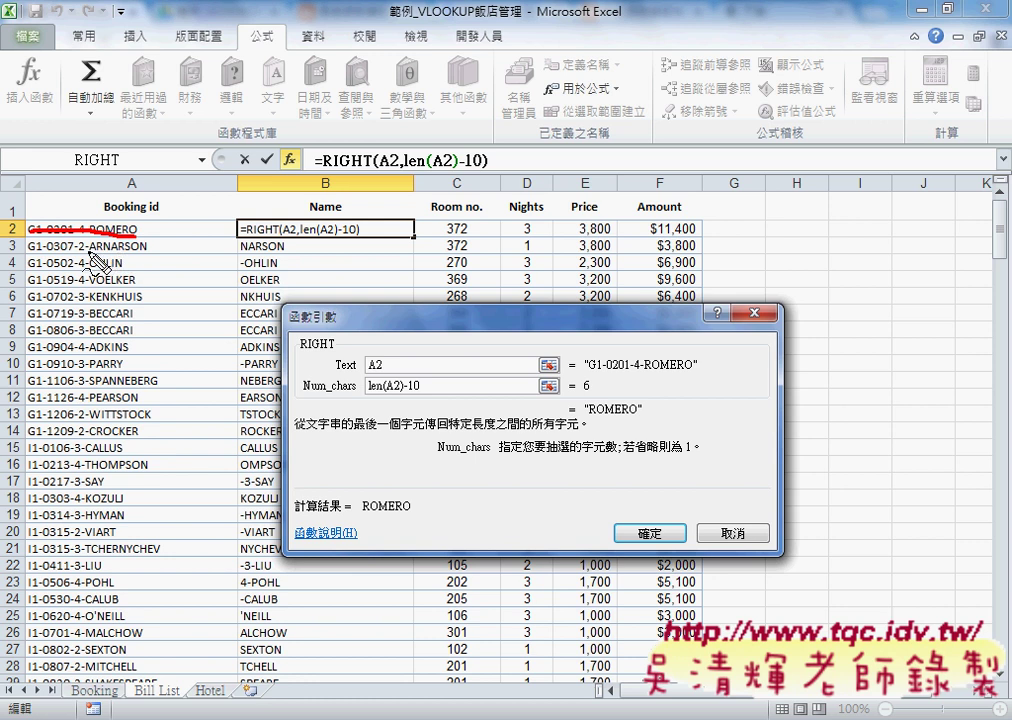
pyautogui.moveTo(88, 238)
pyautogui.mouseDown()
pyautogui.moveTo(88, 255)
pyautogui.moveTo(145, 254)
pyautogui.mouseUp()
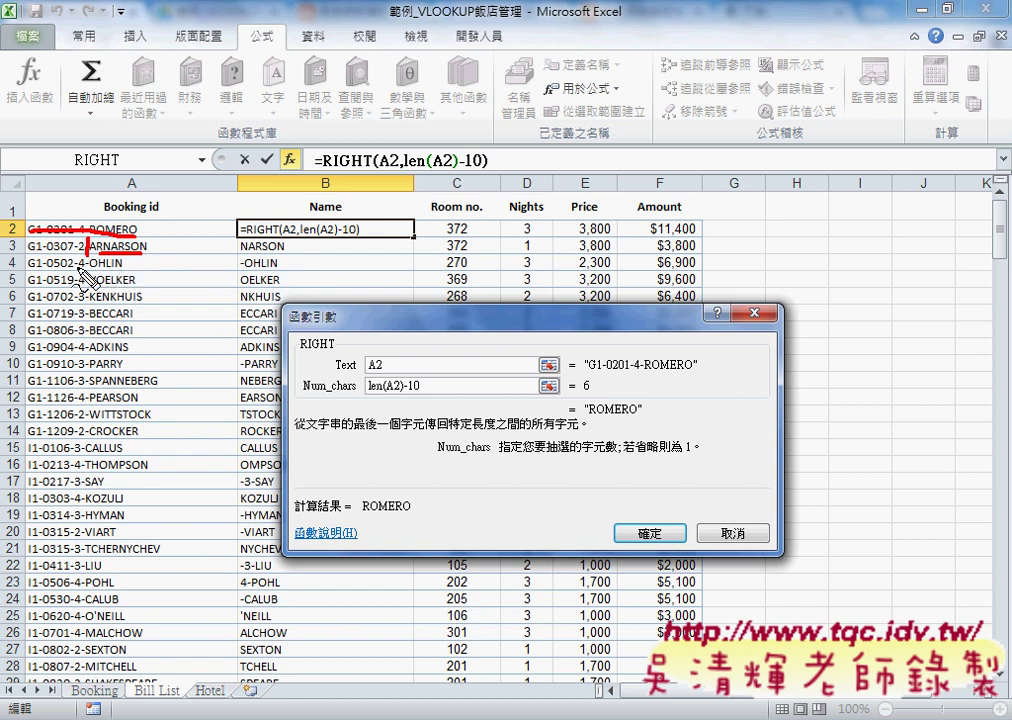
pyautogui.moveTo(90, 256); pyautogui.dragTo(90, 272)
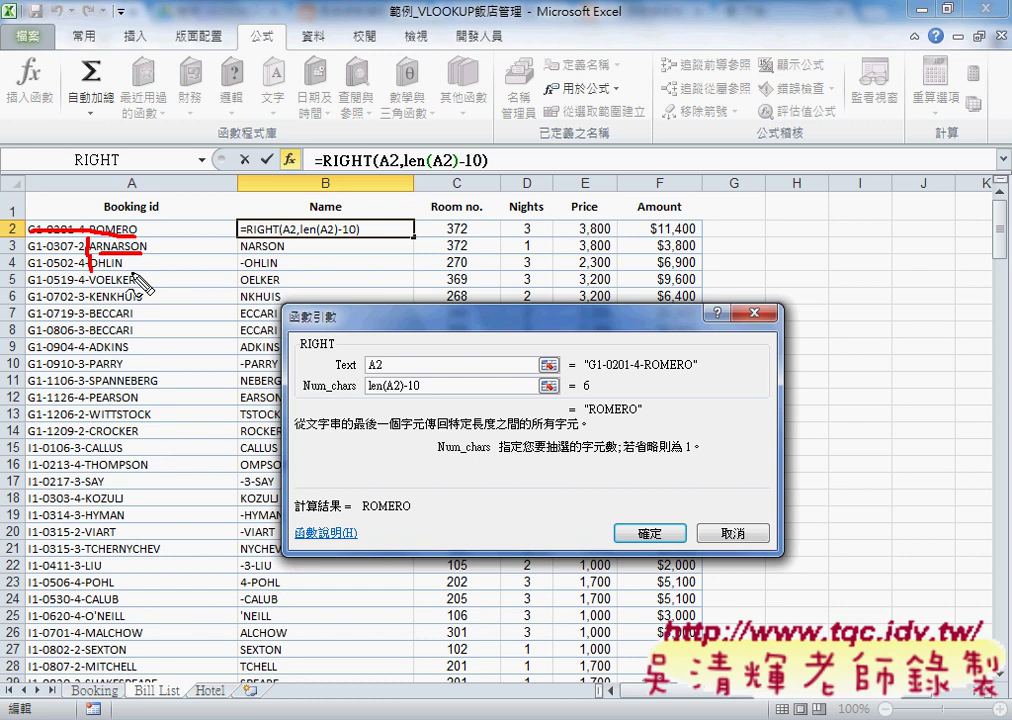
pyautogui.rightClick(133, 277)
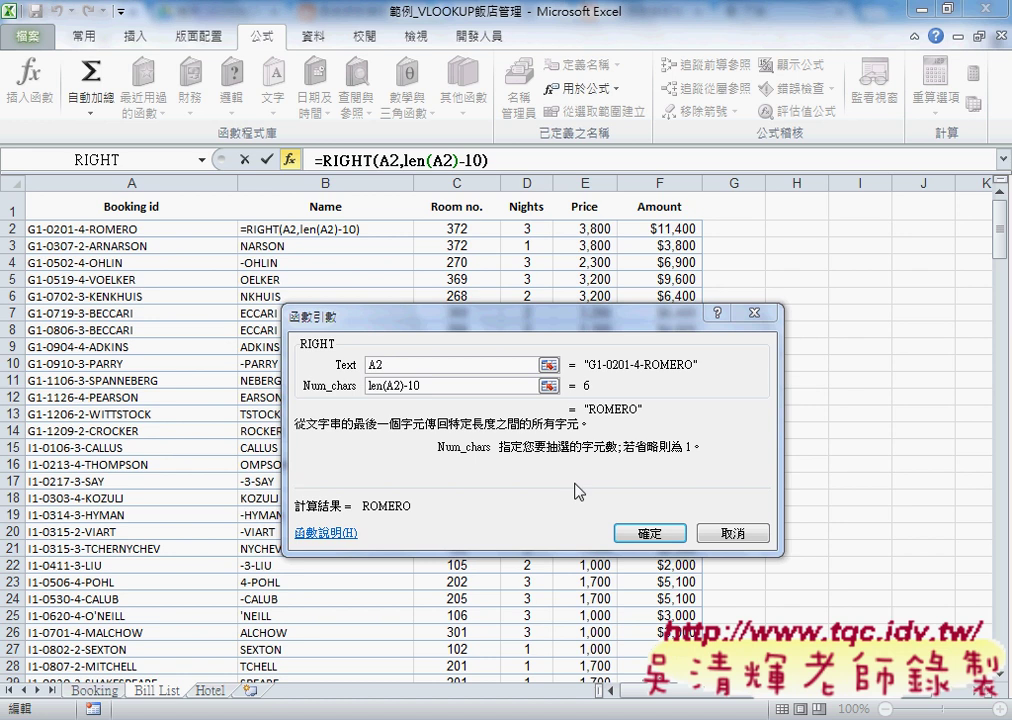
pyautogui.click(650, 533)
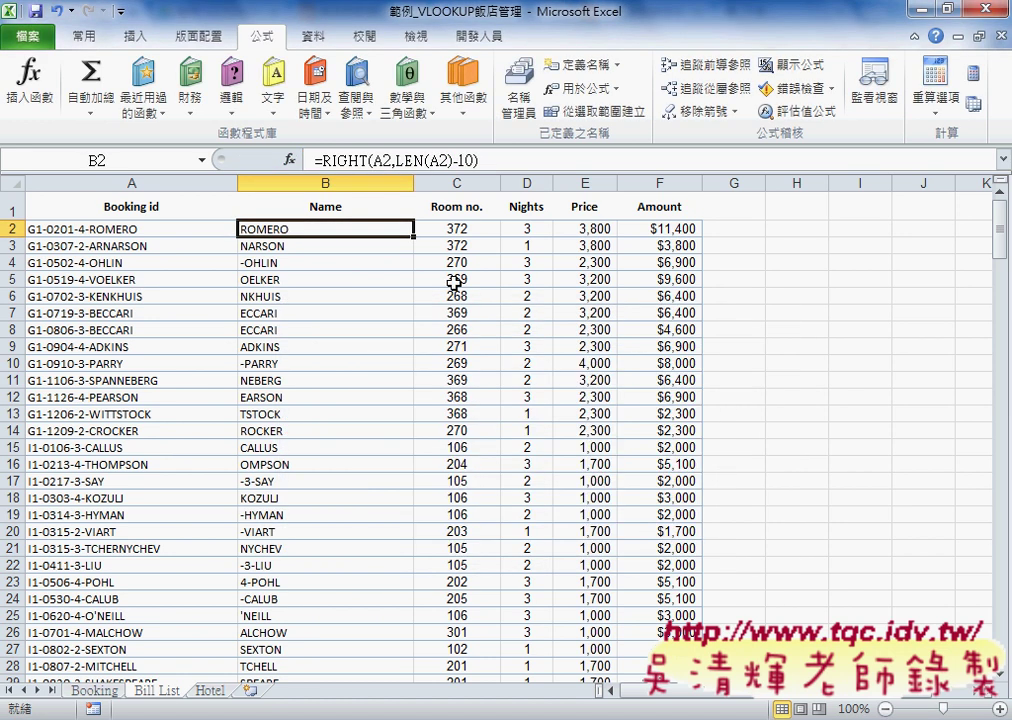
# Fill =RIGHT(A2,LEN(A2)-10) down column B and check surnames like ARNARSON and TCHERNYCHEV.
pyautogui.doubleClick(413, 237)
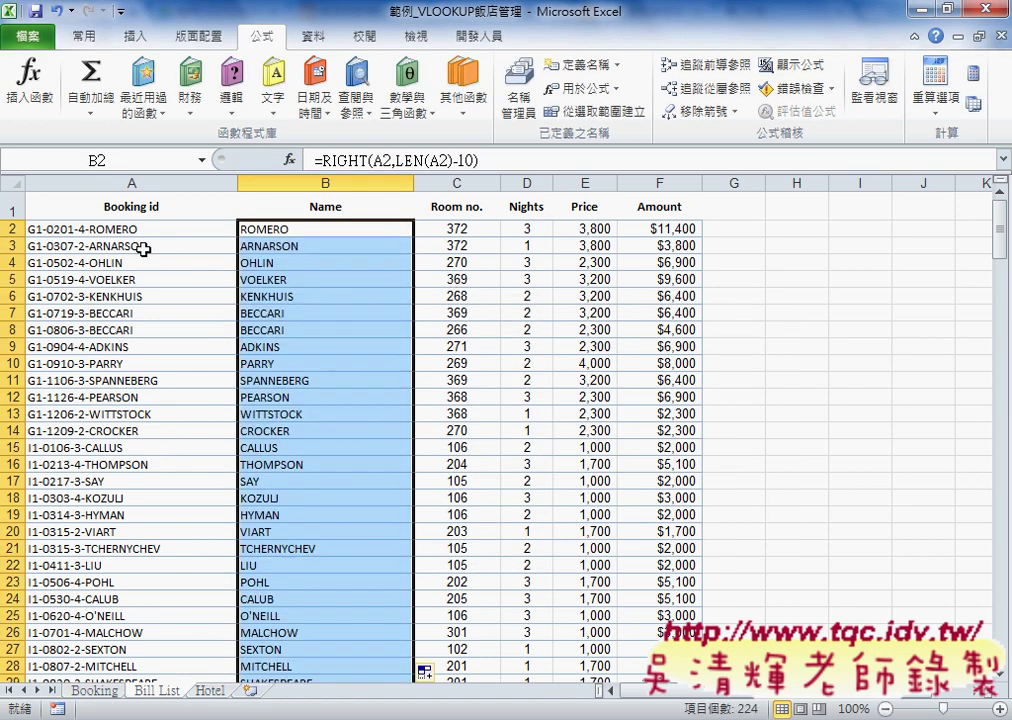
pyautogui.scroll(-3, 270, 467)
pyautogui.scroll(-2, 270, 467)
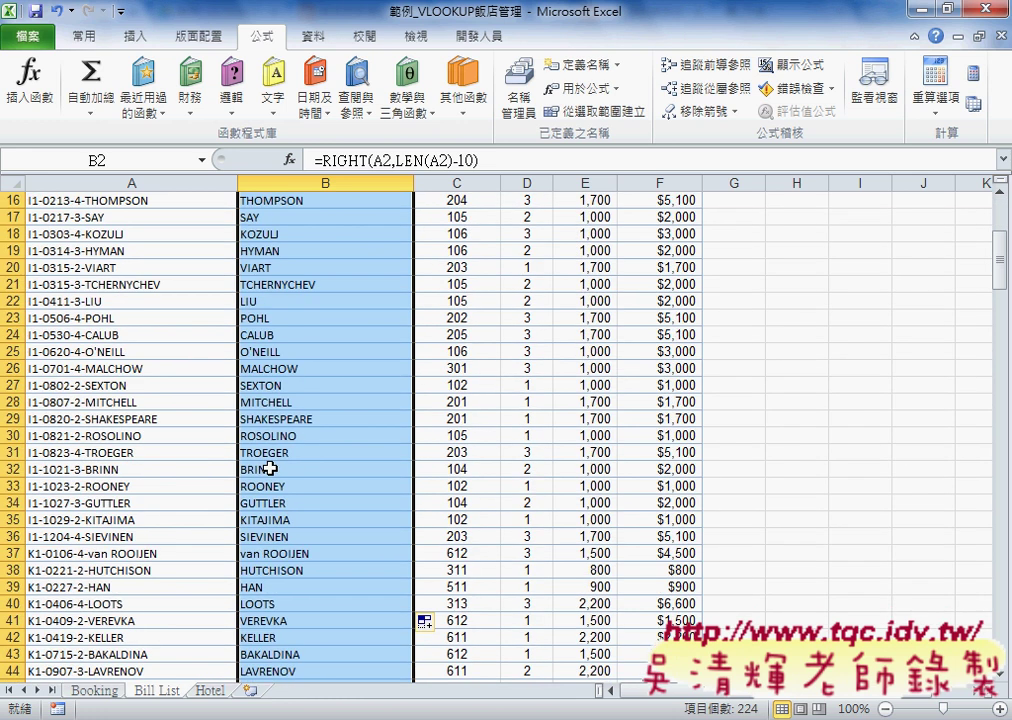
pyautogui.scroll(-4, 270, 467)
pyautogui.scroll(-3, 270, 467)
pyautogui.scroll(-4, 270, 467)
pyautogui.scroll(-5, 270, 467)
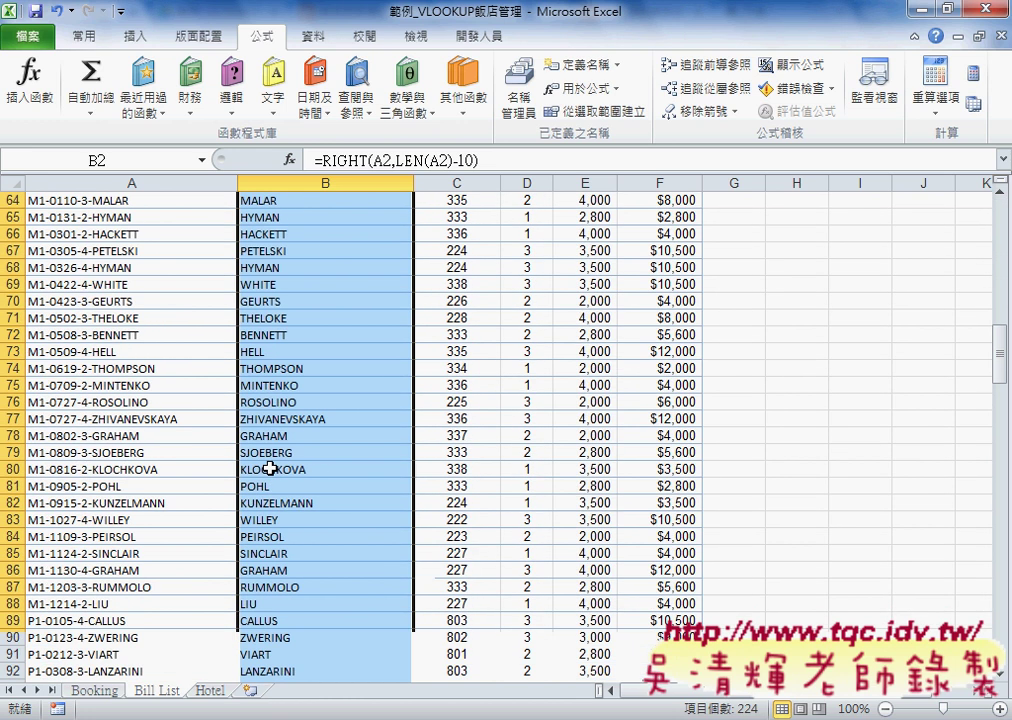
pyautogui.scroll(-2, 270, 467)
pyautogui.scroll(-1, 270, 467)
pyautogui.scroll(11, 270, 467)
pyautogui.scroll(9, 270, 467)
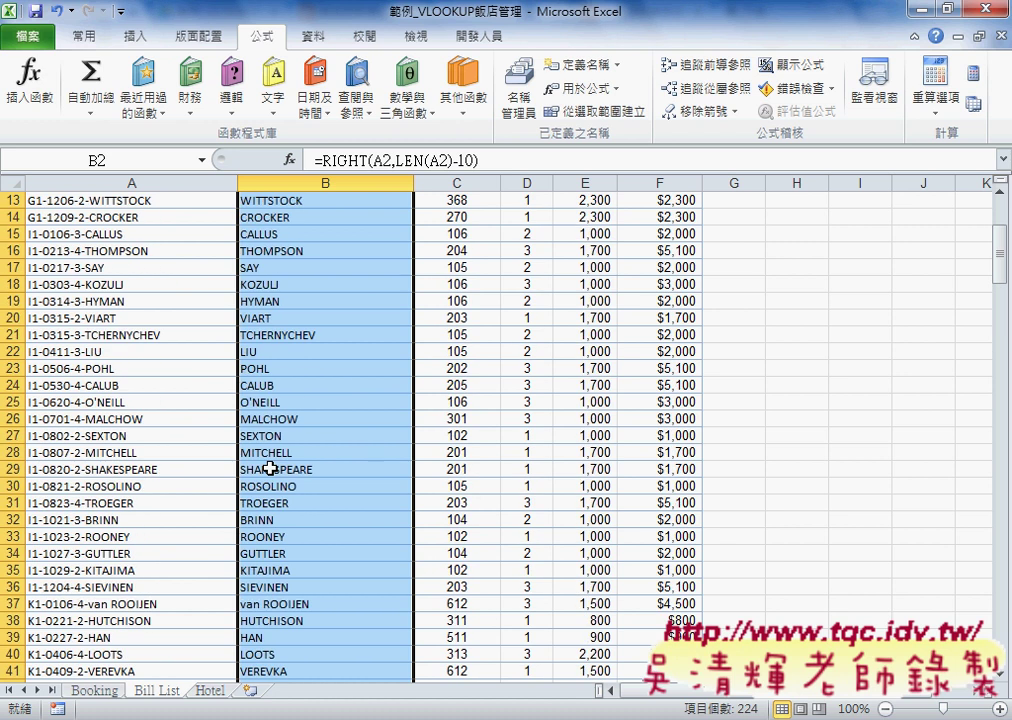
pyautogui.scroll(4, 270, 467)
pyautogui.click(329, 230)
# Review B2's RIGHT arguments: Text A2, Num_chars LEN(A2)-10, giving ROMERO.
pyautogui.click(289, 159)
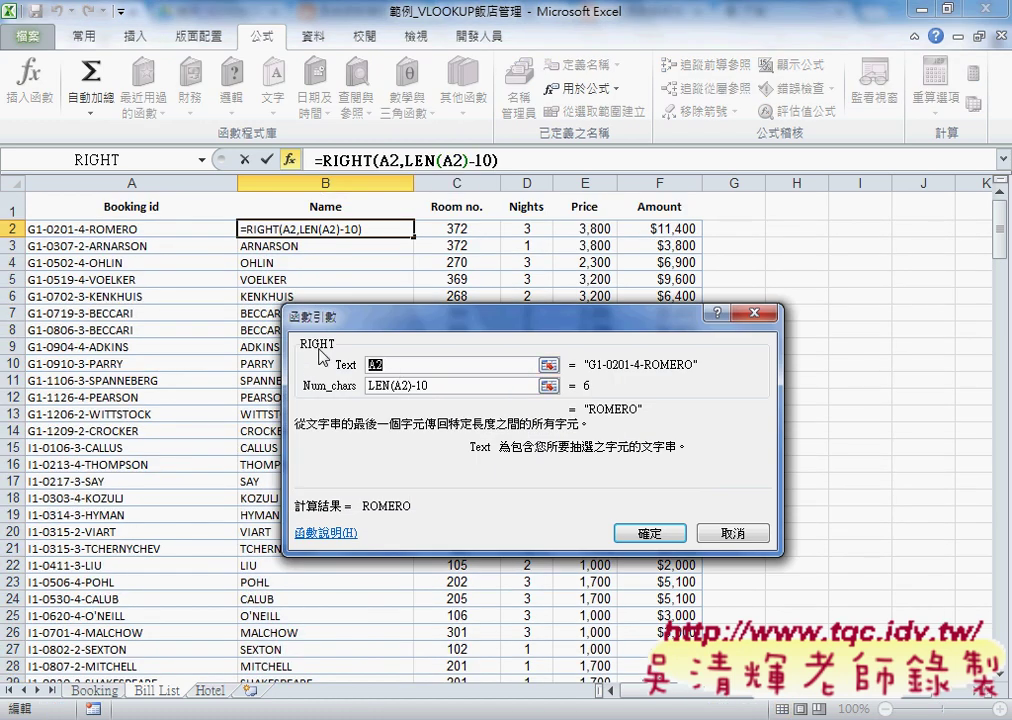
pyautogui.click(384, 389)
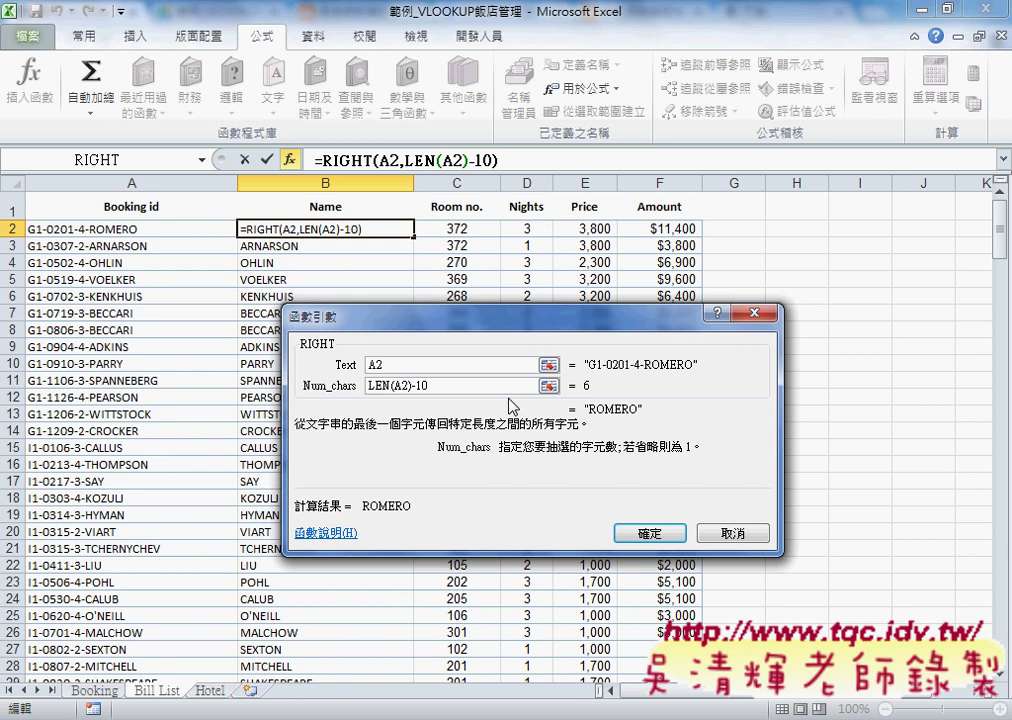
pyautogui.click(658, 535)
# Commit B2's =RIGHT(A2,LEN(A2)-10) from the formula bar, keeping ROMERO displayed.
pyautogui.click(538, 160)
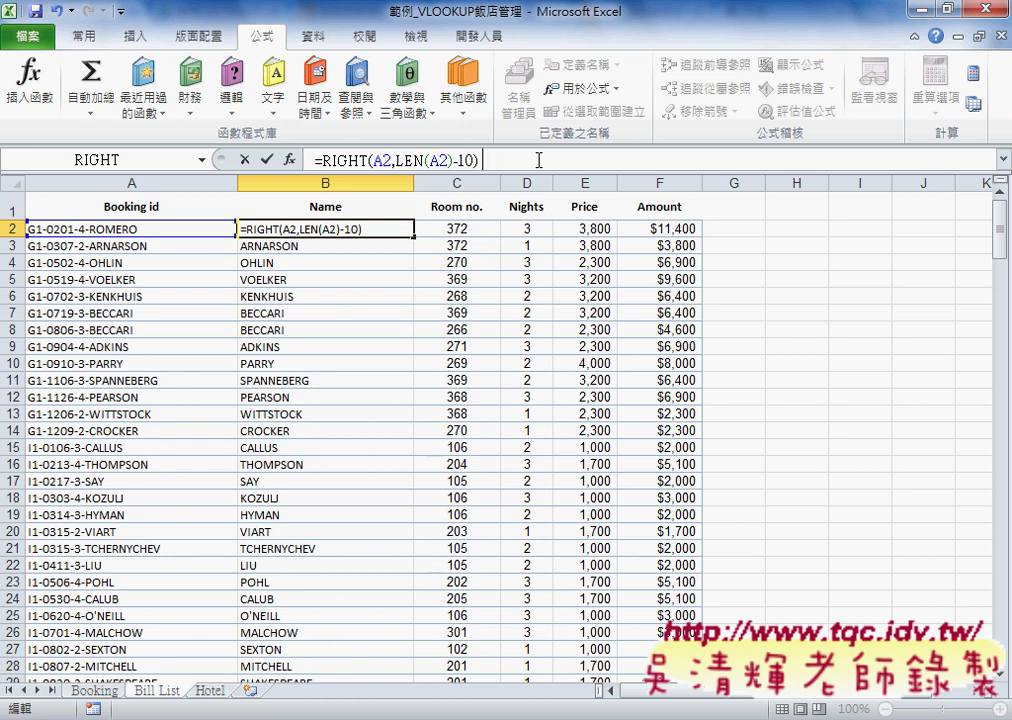
pyautogui.click(267, 159)
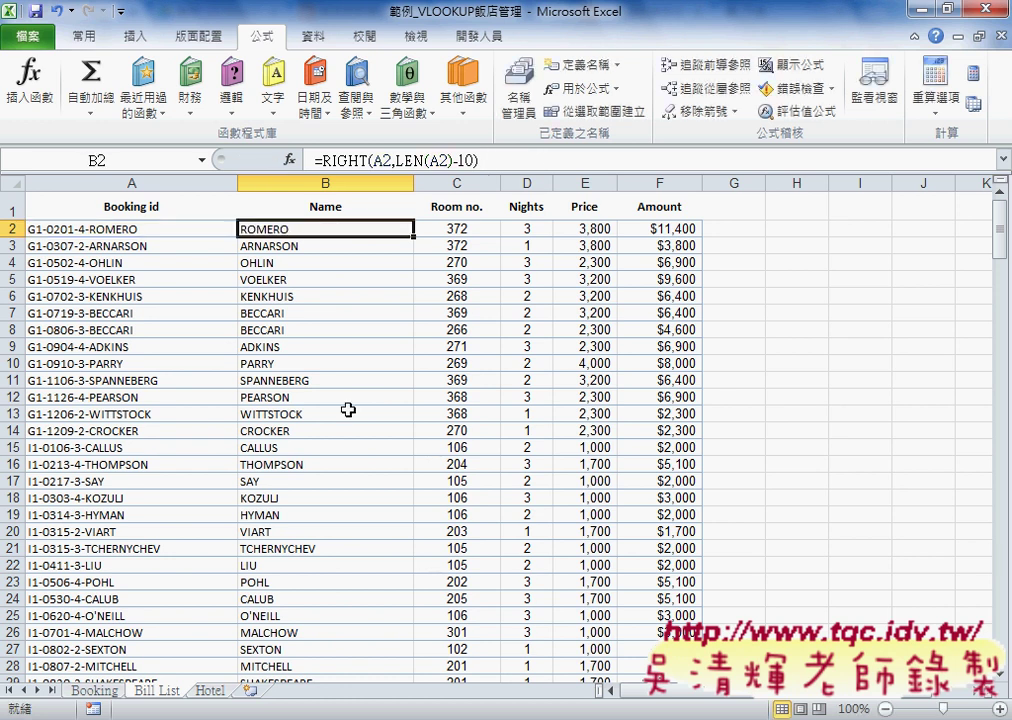
# Inspect the Booking sheet's First name and Sur name cells H1, H2, I2, then return to Bill List.
pyautogui.click(94, 690)
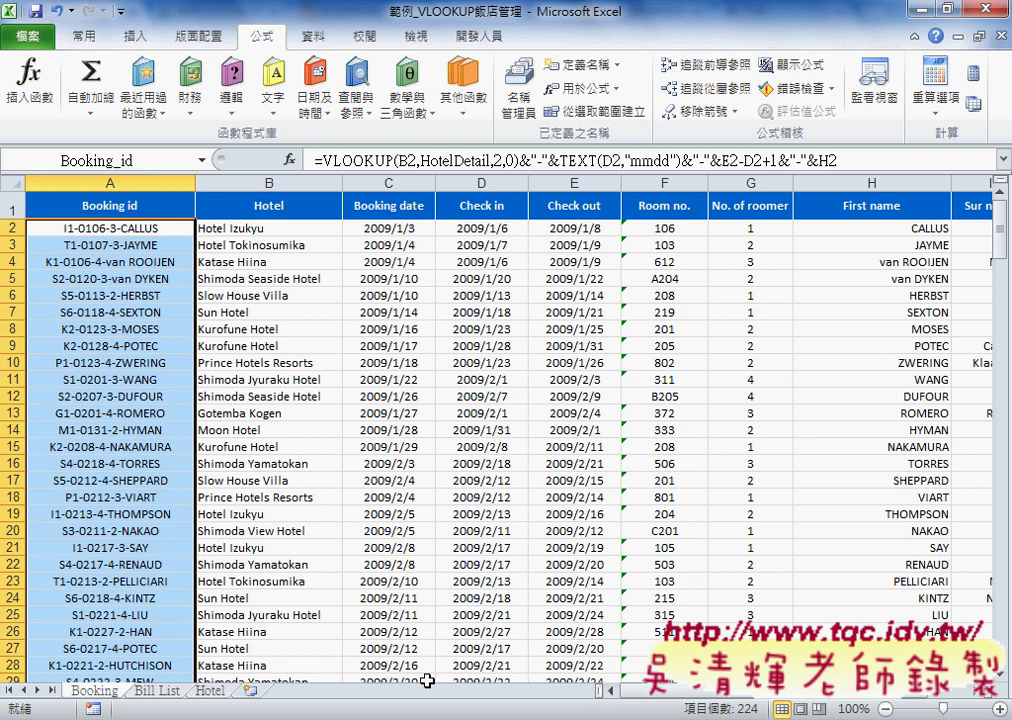
pyautogui.hscroll(1, 770, 700)
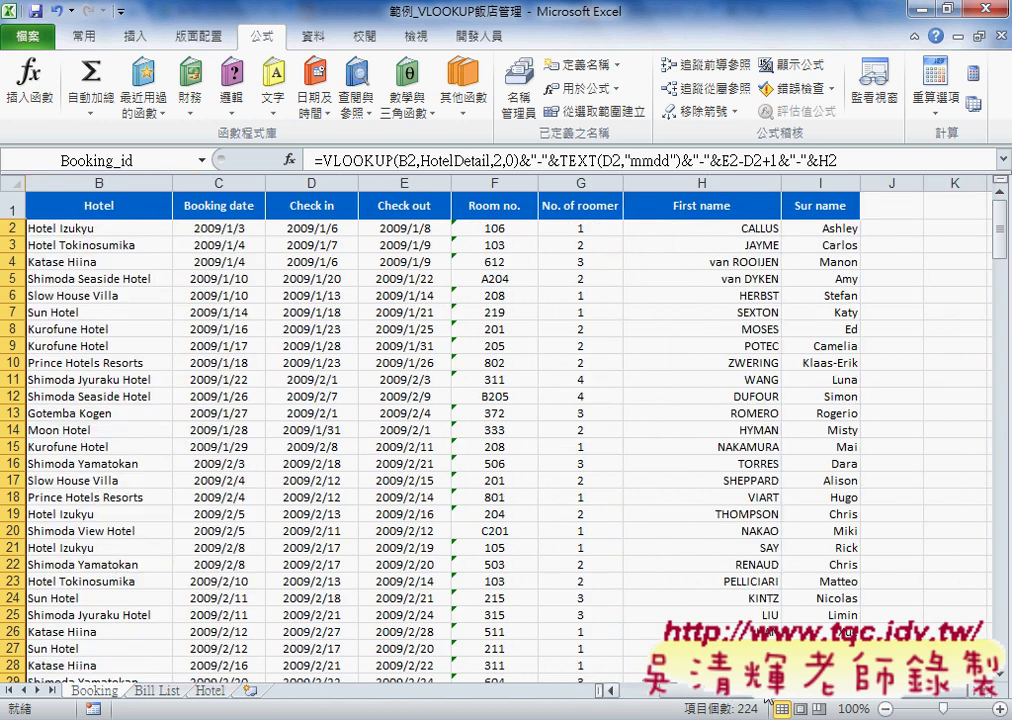
pyautogui.click(702, 205)
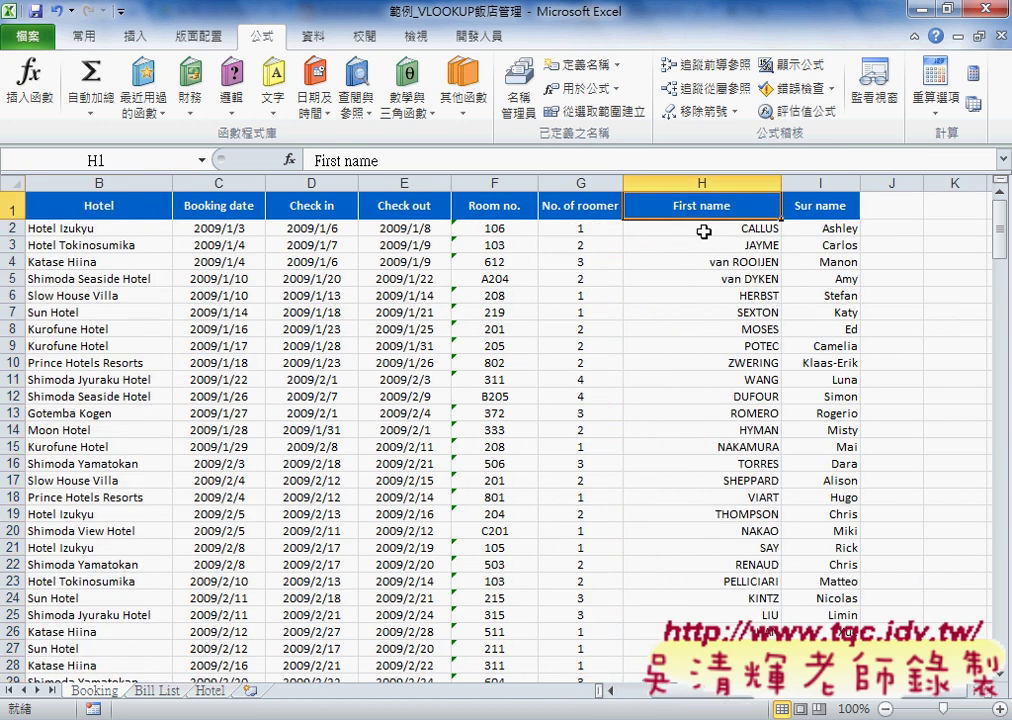
pyautogui.click(704, 231)
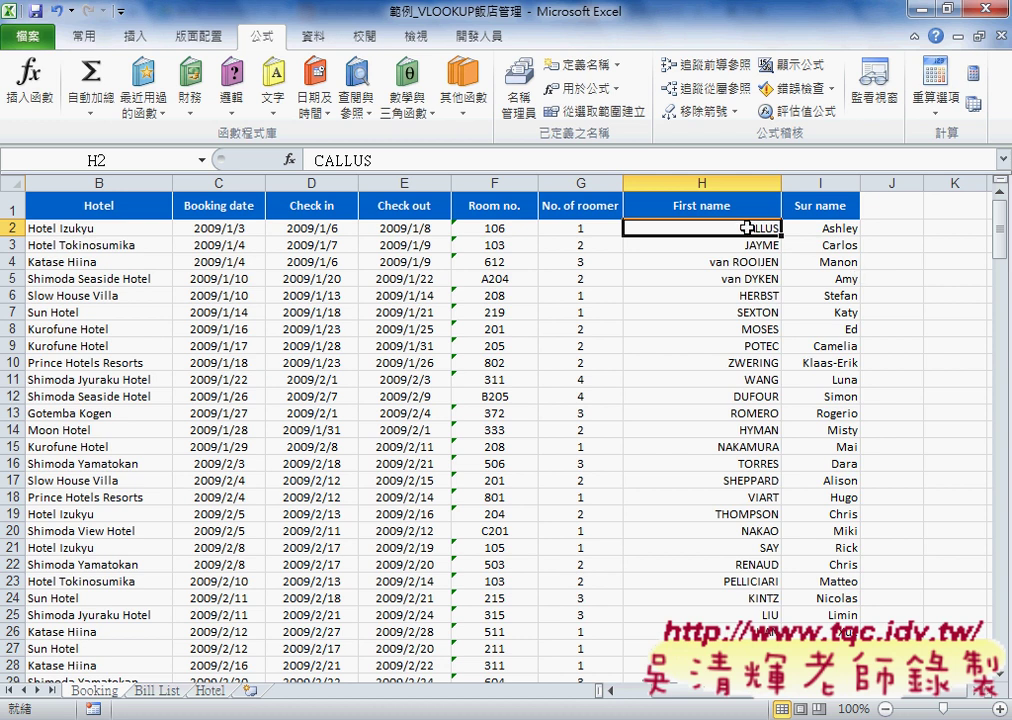
pyautogui.click(830, 230)
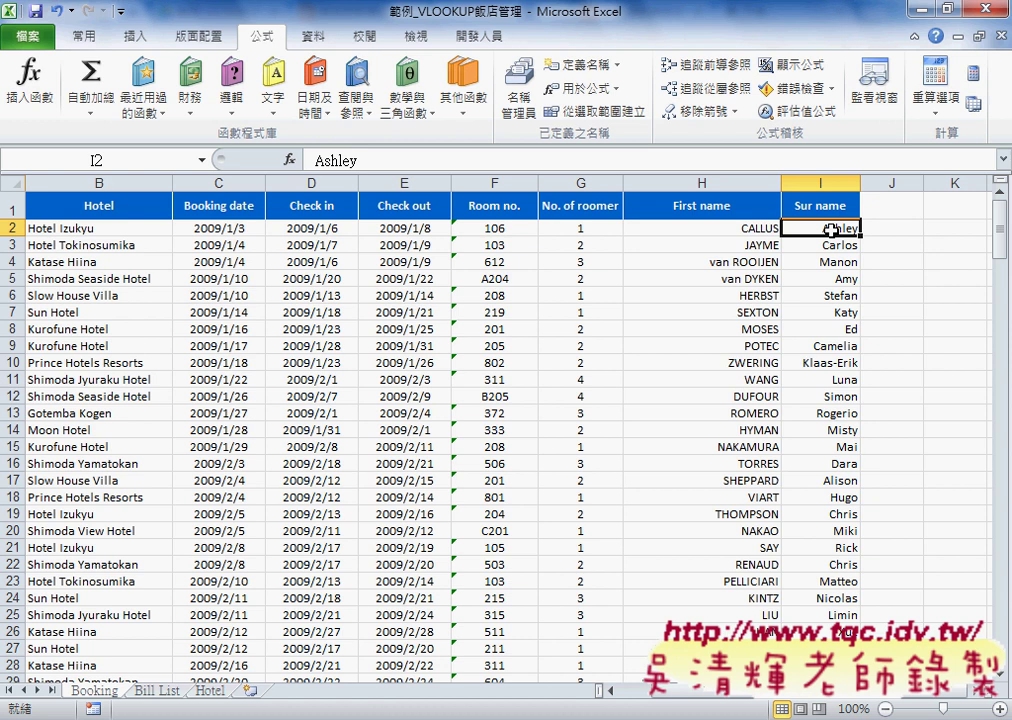
pyautogui.click(157, 690)
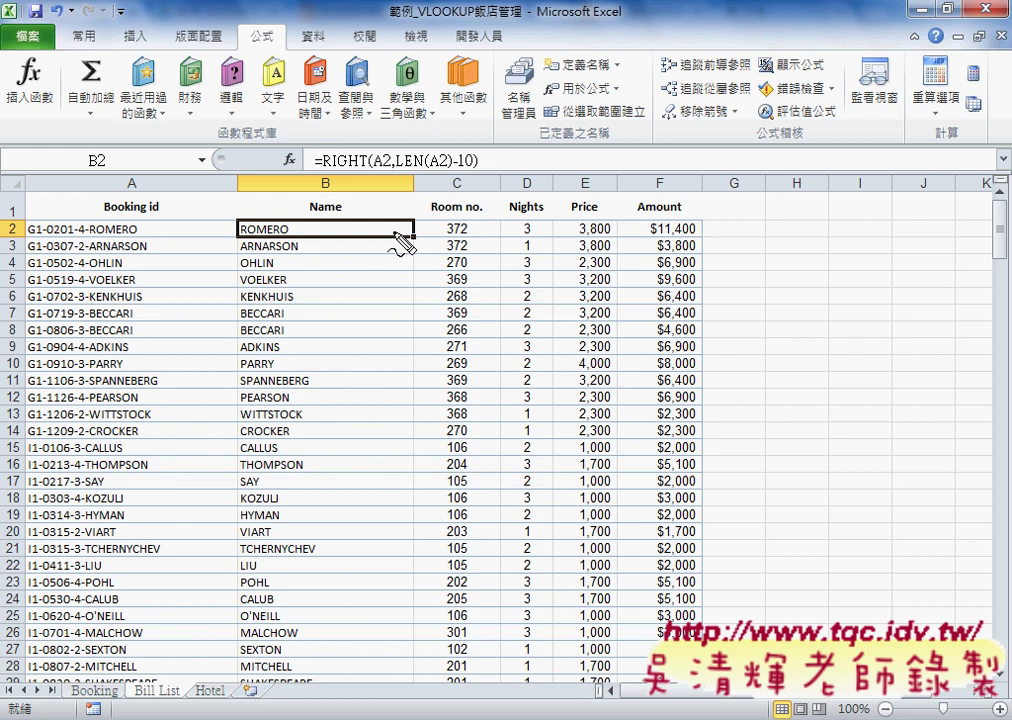
# Drag near the formula bar on Bill List, where B2 shows =RIGHT(A2,LEN(A2)-10).
pyautogui.moveTo(360, 145); pyautogui.dragTo(440, 185)
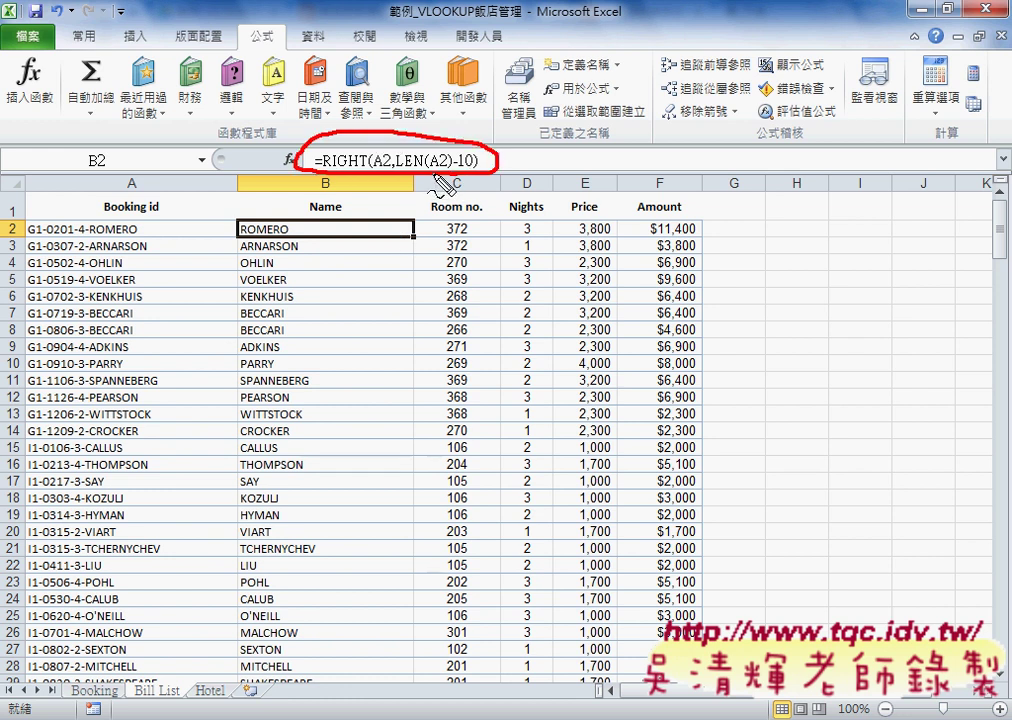